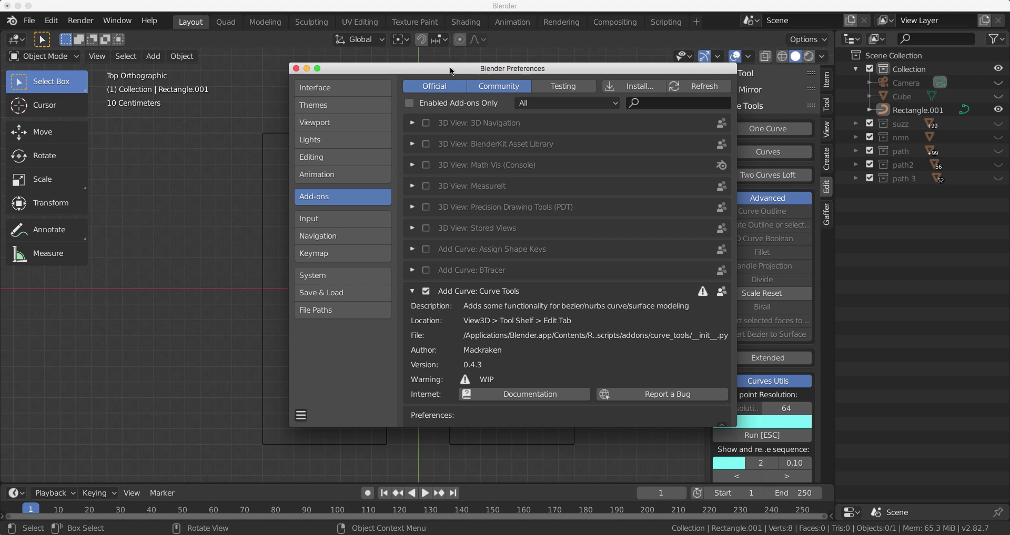
Close Preferences, review the viewport overlays, and select the Rectangle.001 curve outline
{"action": "left_click_drag", "start_coordinate": [450, 68], "coordinate": [451, 70]}
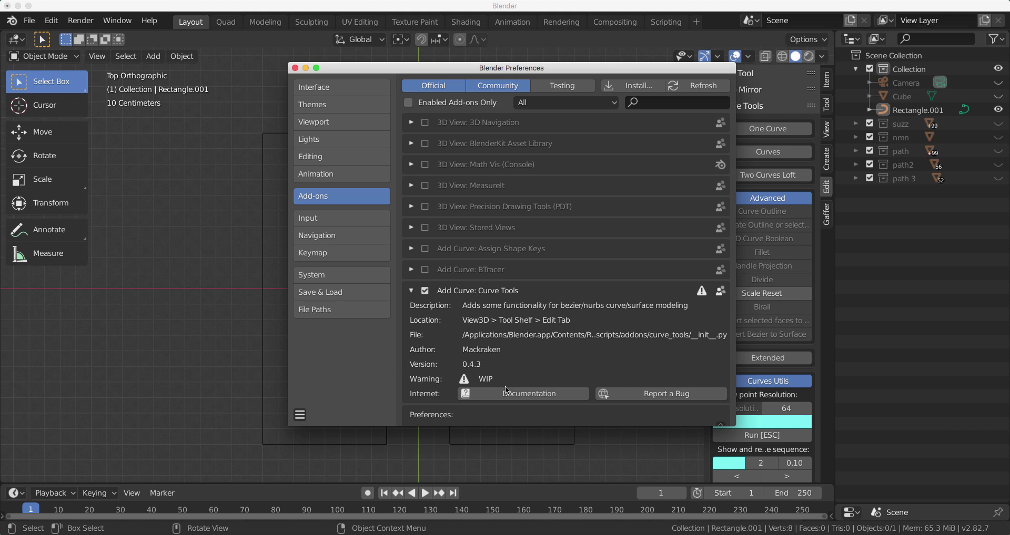
{"action": "left_click", "coordinate": [295, 68]}
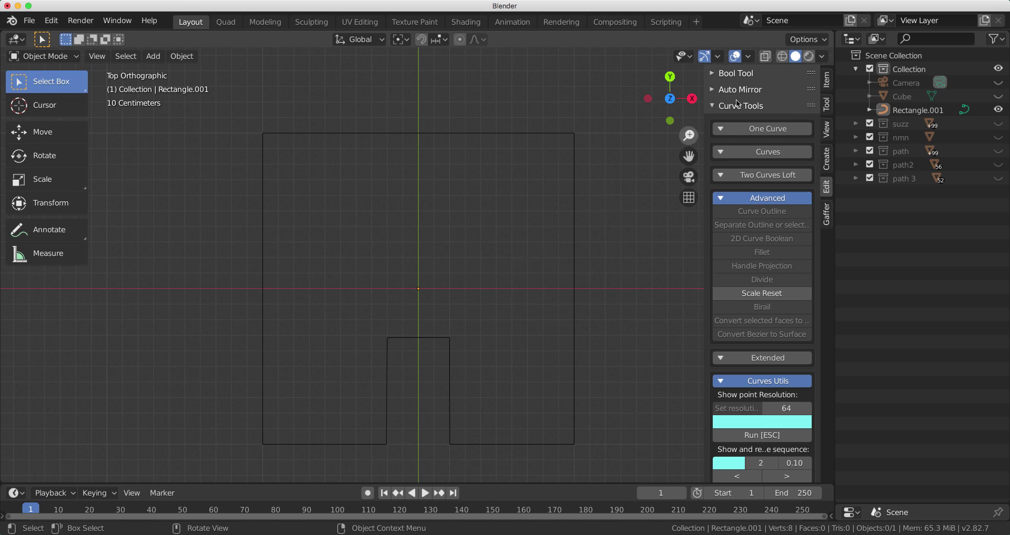
{"action": "left_click", "coordinate": [749, 58]}
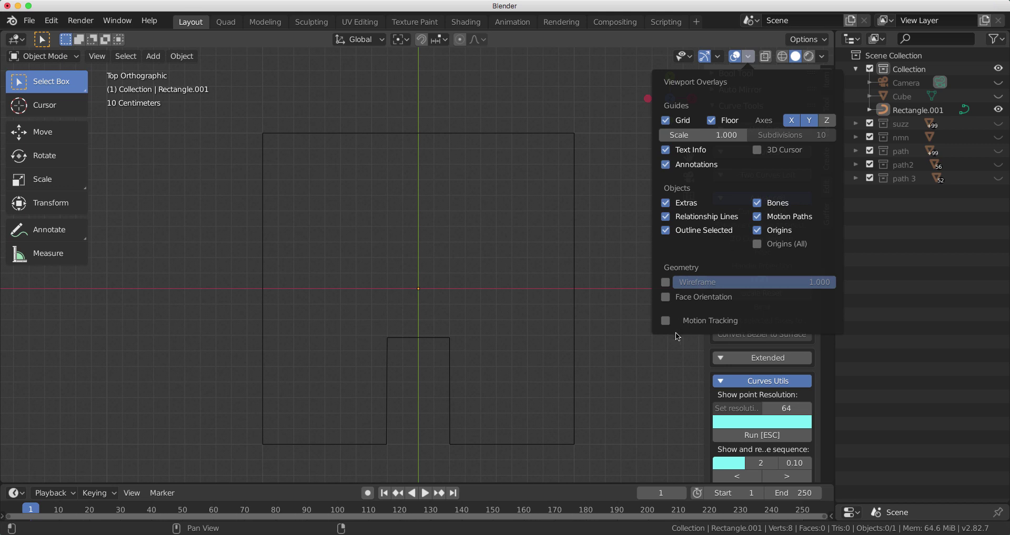
{"action": "left_click", "coordinate": [574, 325]}
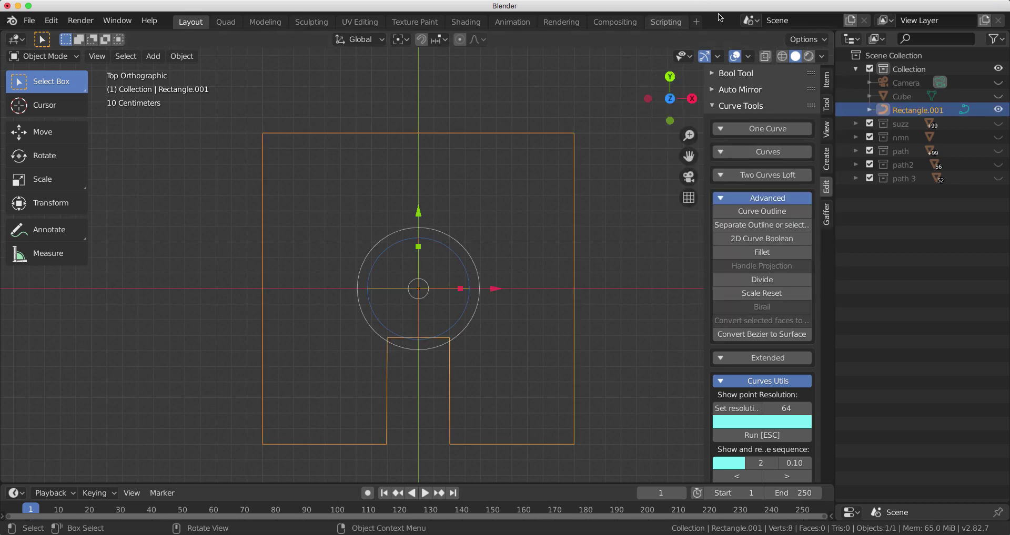
{"action": "left_click", "coordinate": [748, 56]}
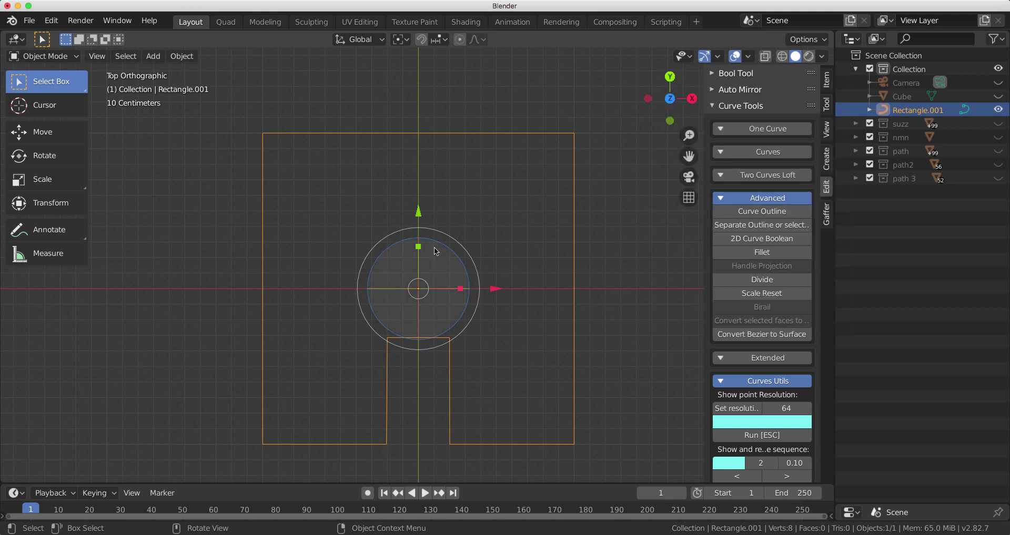
Put Rectangle.001 into Edit Mode and turn off the curve handle and normal overlays
{"action": "key", "text": "Tab"}
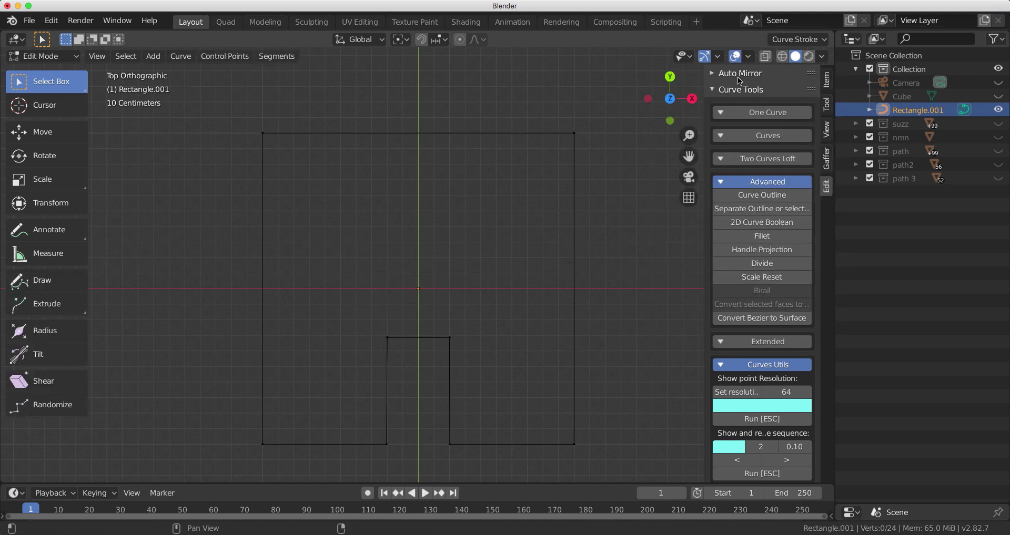
{"action": "left_click", "coordinate": [749, 58]}
{"action": "left_click", "coordinate": [747, 57]}
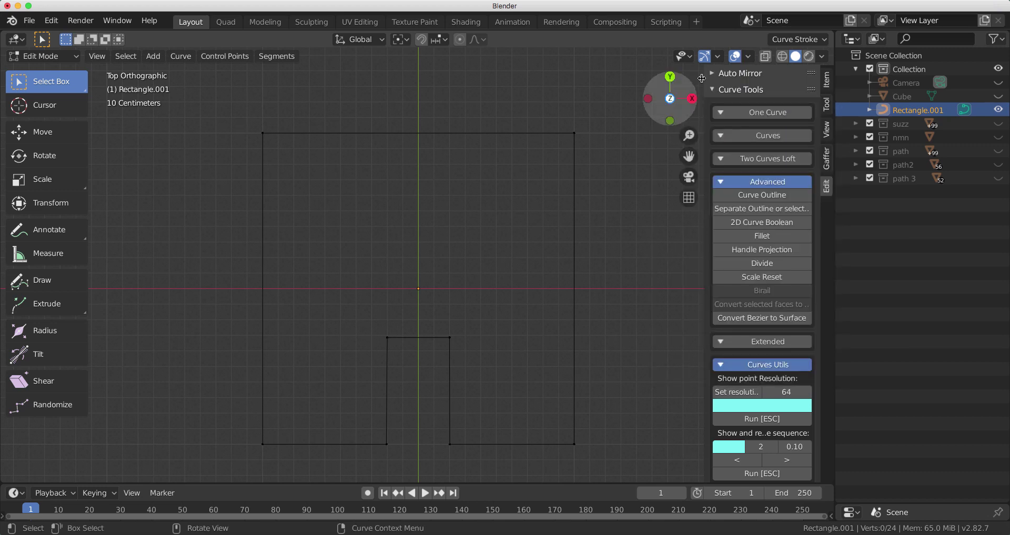
{"action": "left_click", "coordinate": [749, 57]}
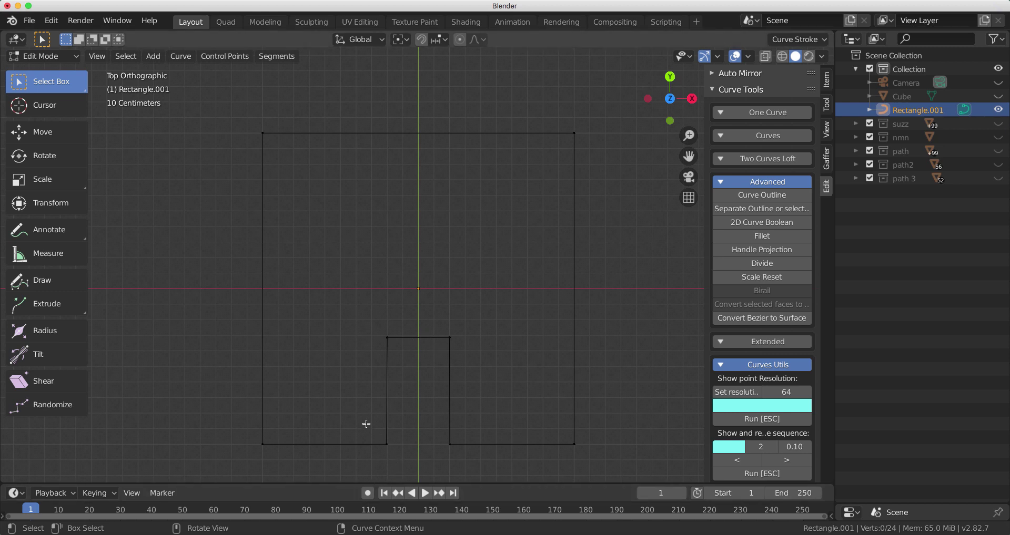
Fillet the notch's two bottom corners with a 0.26 m radius, then select its top corners
{"action": "left_click_drag", "start_coordinate": [365, 423], "coordinate": [484, 467]}
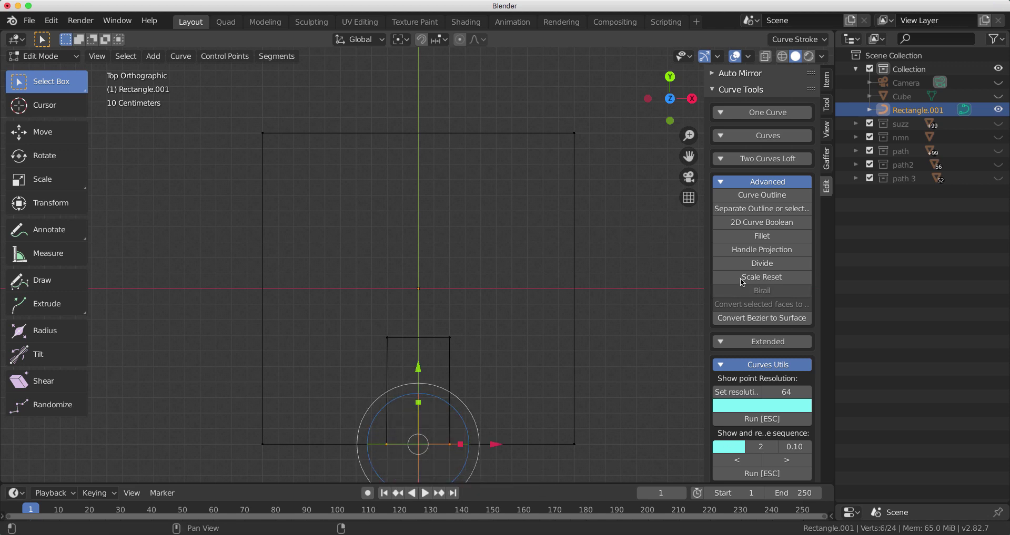
{"action": "left_click", "coordinate": [762, 236]}
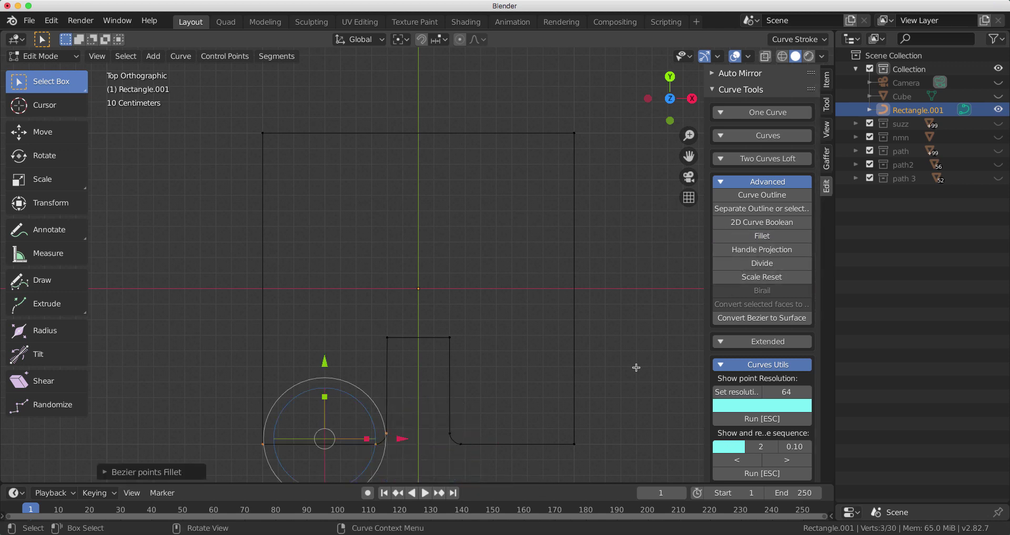
{"action": "left_click", "coordinate": [105, 474]}
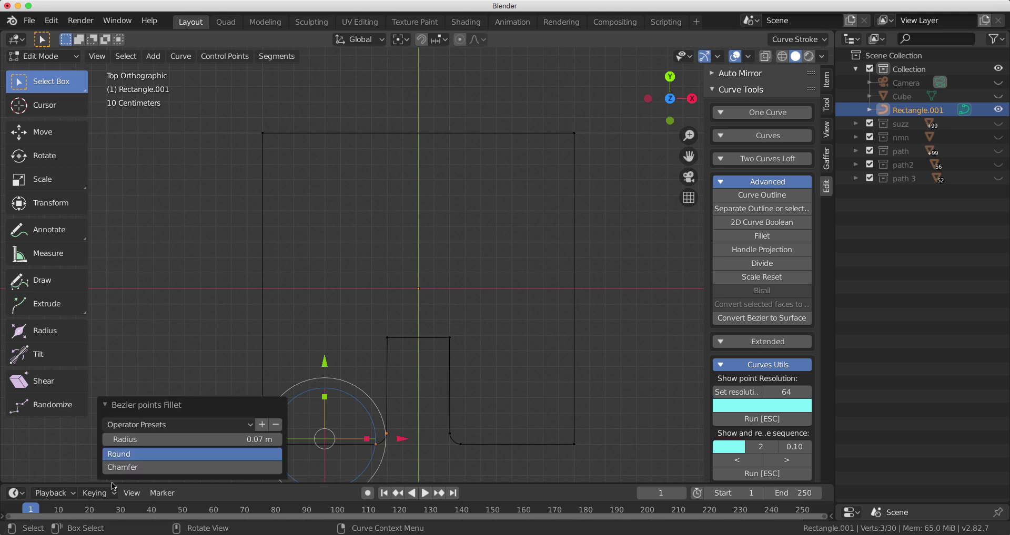
{"action": "left_click_drag", "start_coordinate": [278, 440], "coordinate": [314, 439]}
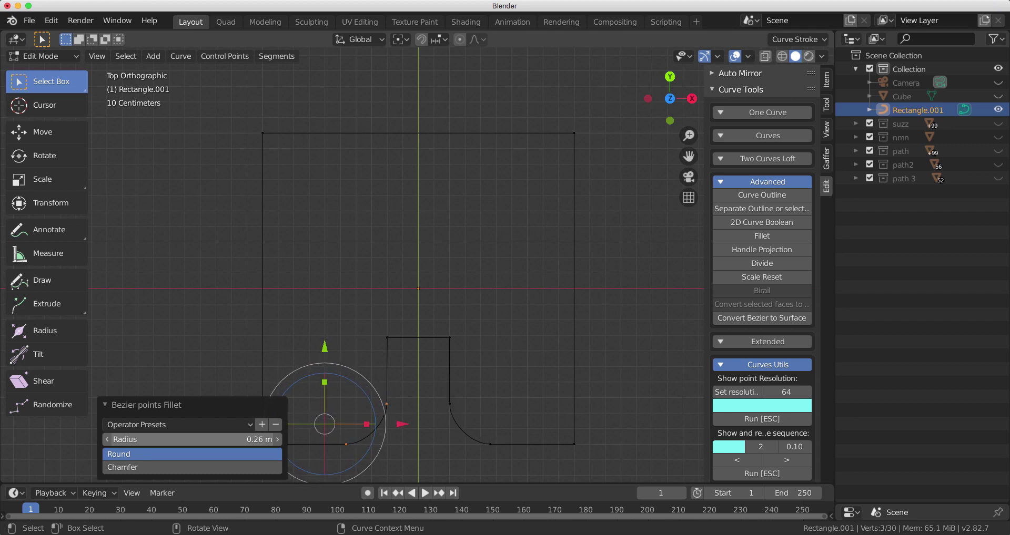
{"action": "left_click", "coordinate": [181, 376]}
{"action": "left_click_drag", "start_coordinate": [354, 318], "coordinate": [488, 355]}
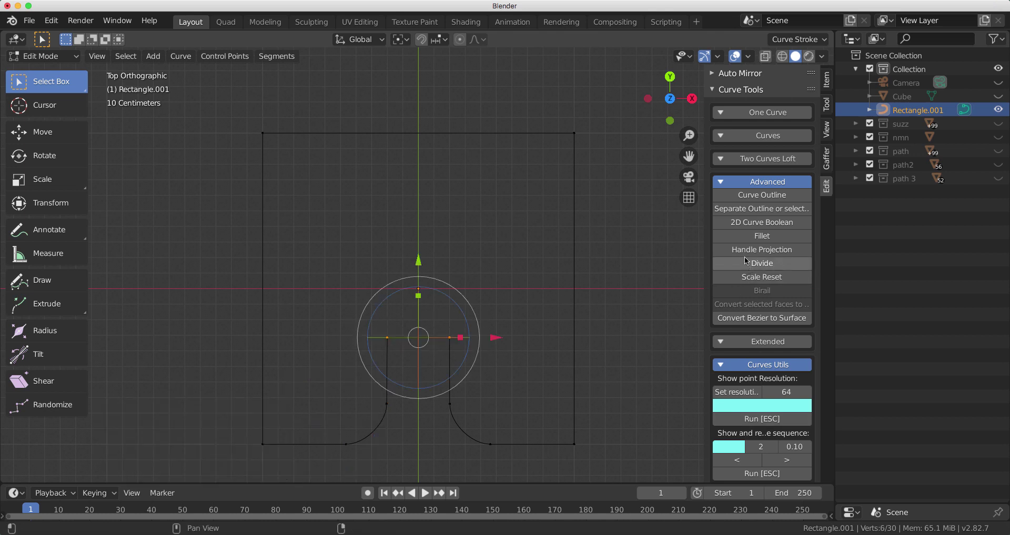
Chamfer the notch's upper corners at 0.11 m, then select the four points at the notch top
{"action": "left_click", "coordinate": [754, 242]}
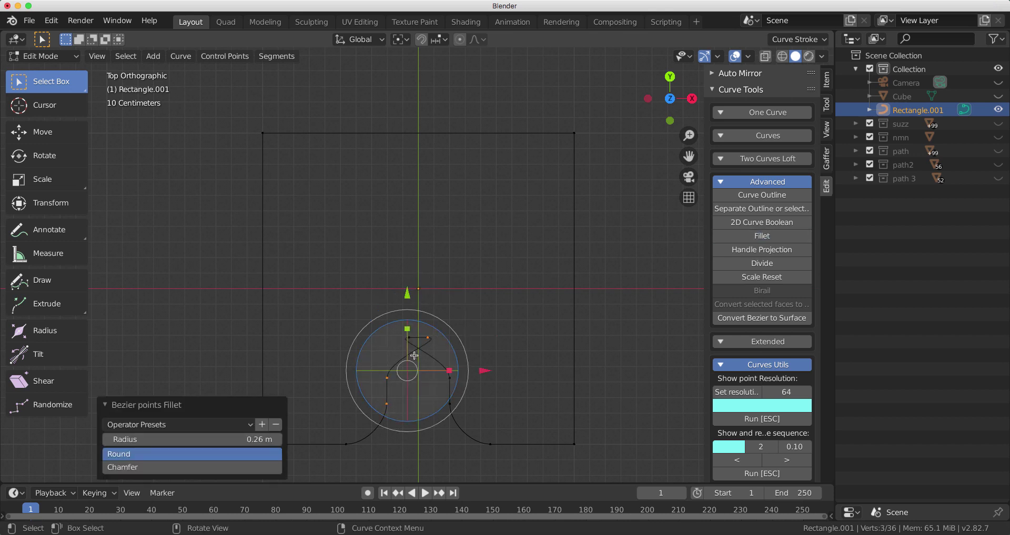
{"action": "mouse_move", "coordinate": [113, 441]}
{"action": "left_mouse_down"}
{"action": "mouse_move", "coordinate": [63, 441]}
{"action": "mouse_move", "coordinate": [108, 441]}
{"action": "mouse_move", "coordinate": [119, 451]}
{"action": "left_mouse_up"}
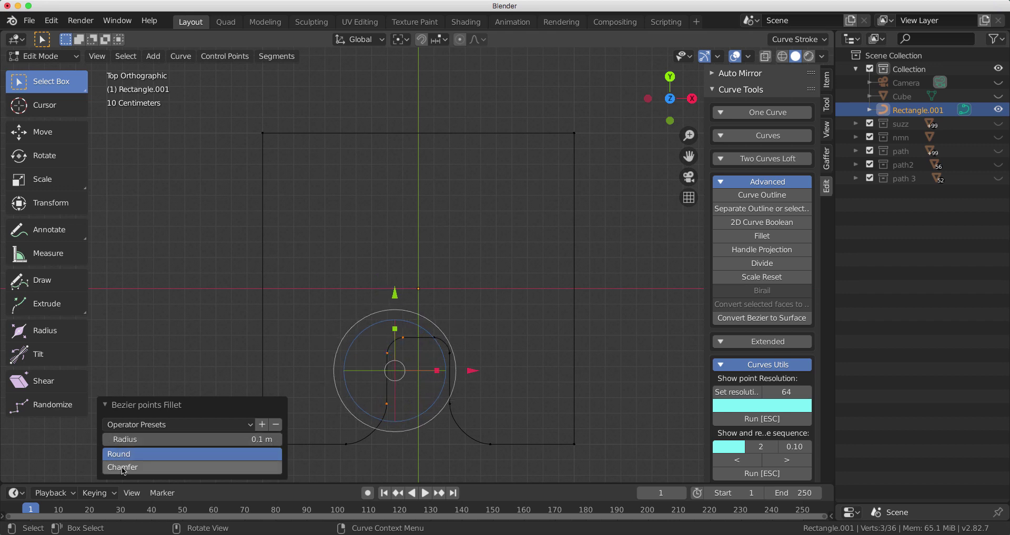
{"action": "left_click", "coordinate": [124, 468]}
{"action": "scroll", "coordinate": [372, 398], "scroll_direction": "up", "scroll_amount": 2}
{"action": "scroll", "coordinate": [372, 398], "scroll_direction": "up", "scroll_amount": 2}
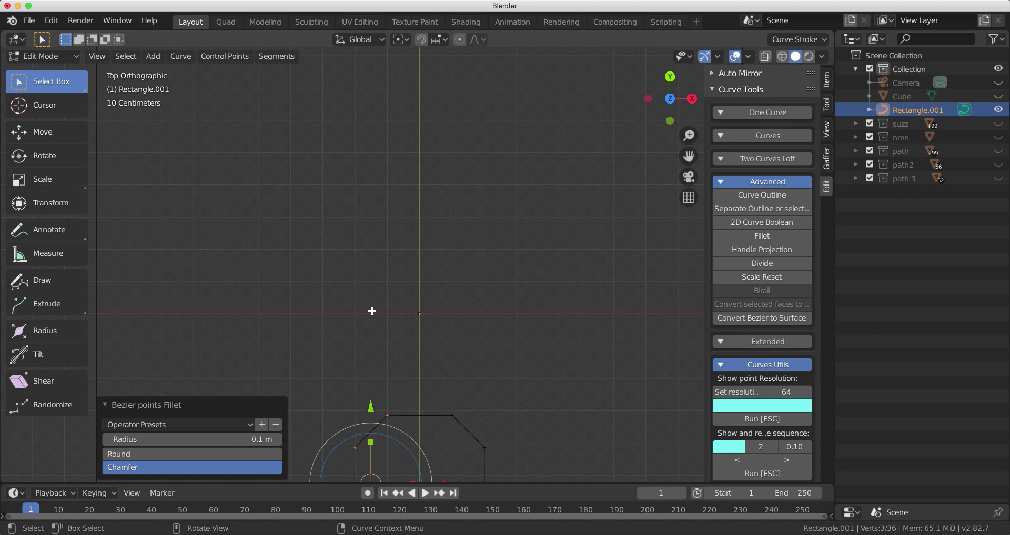
{"action": "middle_click_drag", "start_coordinate": [373, 311], "coordinate": [417, 112], "text": "shift"}
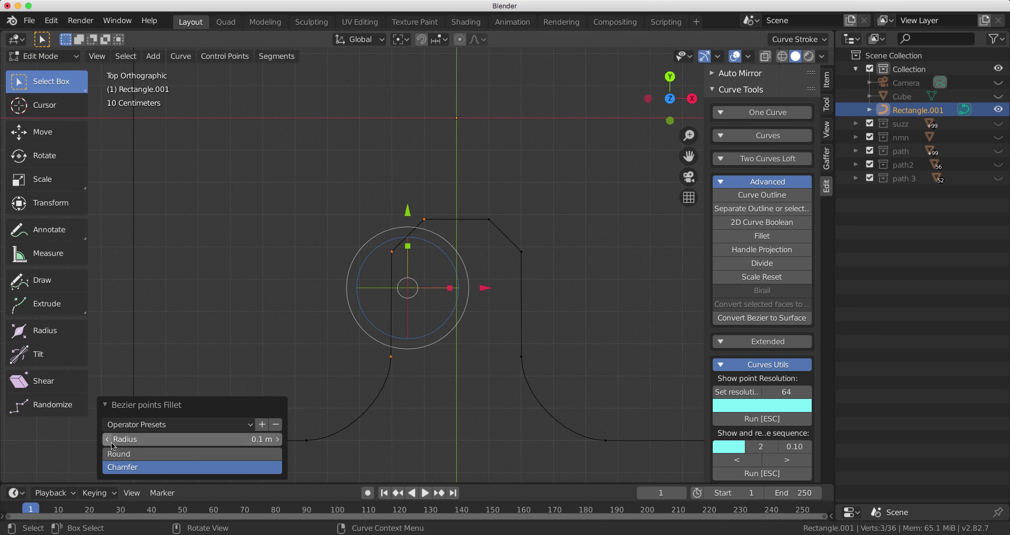
{"action": "mouse_move", "coordinate": [112, 446]}
{"action": "left_mouse_down"}
{"action": "mouse_move", "coordinate": [127, 446]}
{"action": "mouse_move", "coordinate": [117, 439]}
{"action": "left_mouse_up"}
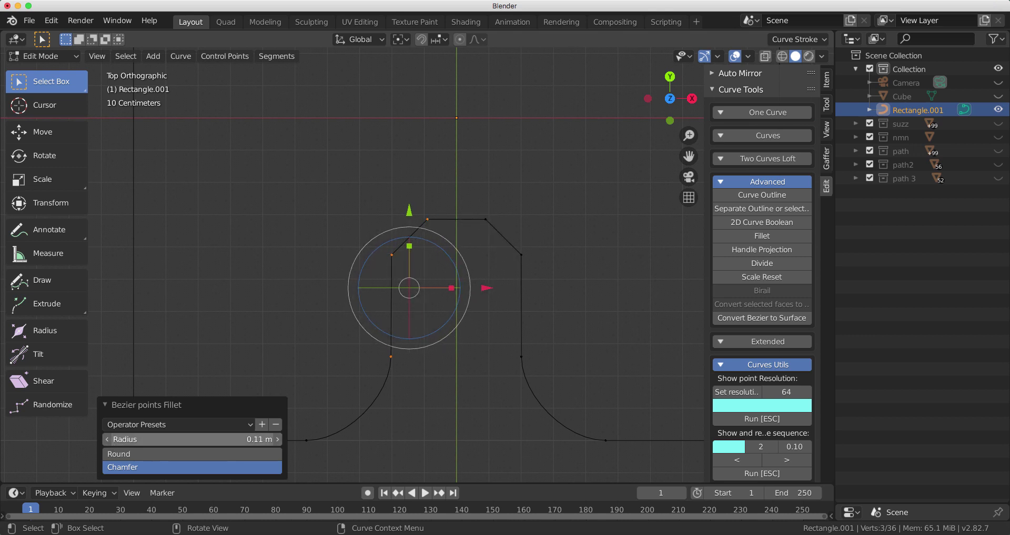
{"action": "left_click_drag", "start_coordinate": [117, 439], "coordinate": [114, 439]}
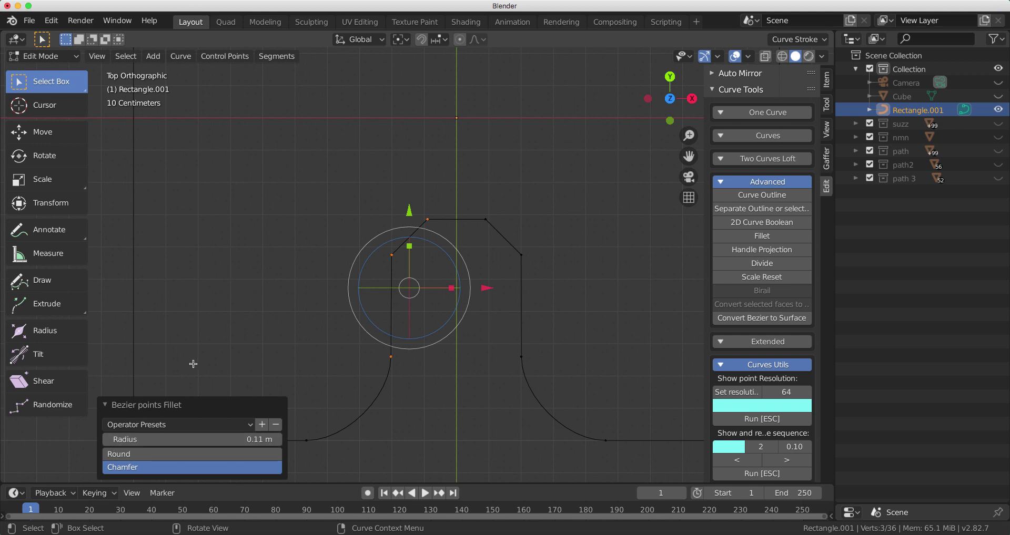
{"action": "left_click", "coordinate": [215, 354]}
{"action": "left_click_drag", "start_coordinate": [335, 178], "coordinate": [560, 277]}
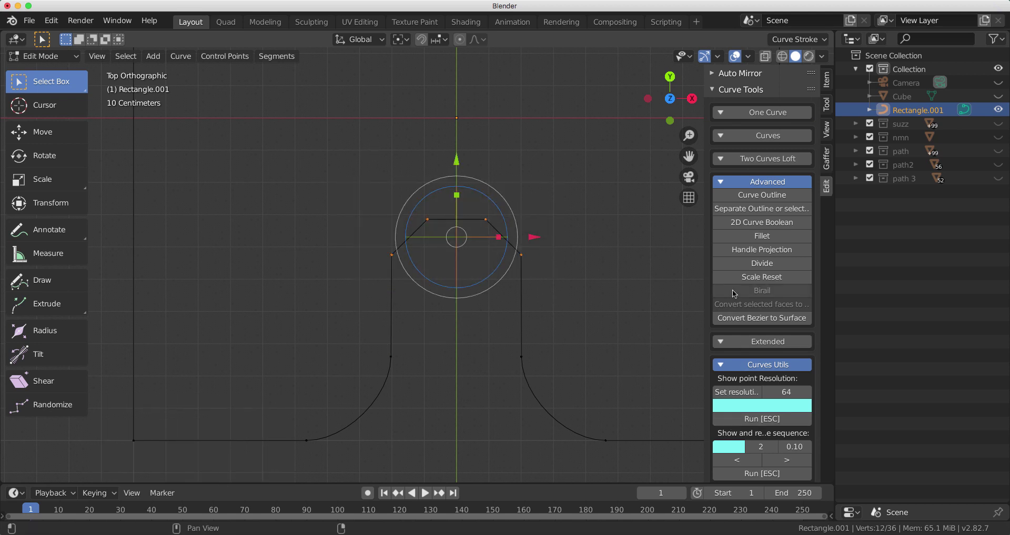
Soften the four notch-top points with tiny 0.01 m Round fillets
{"action": "left_click", "coordinate": [760, 238]}
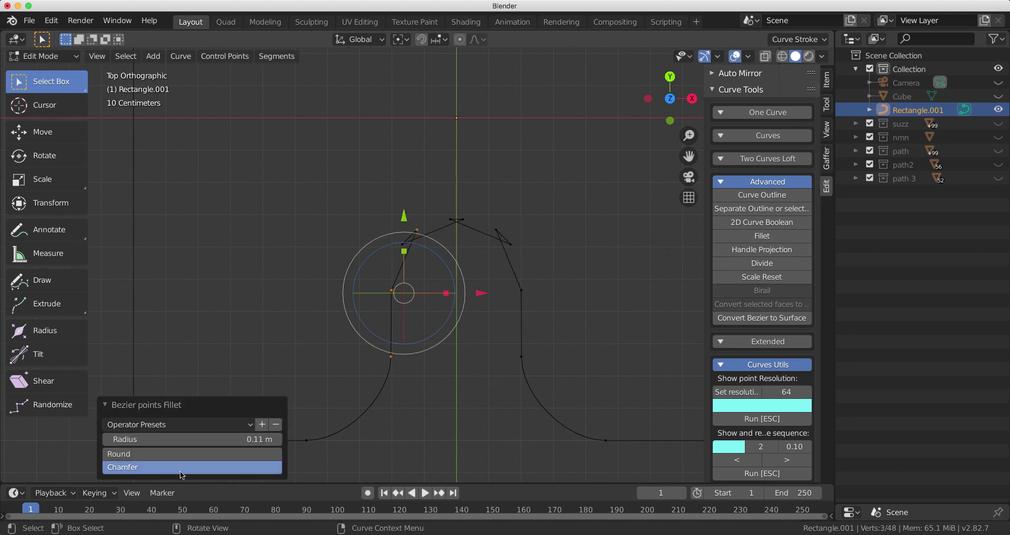
{"action": "left_click", "coordinate": [134, 456]}
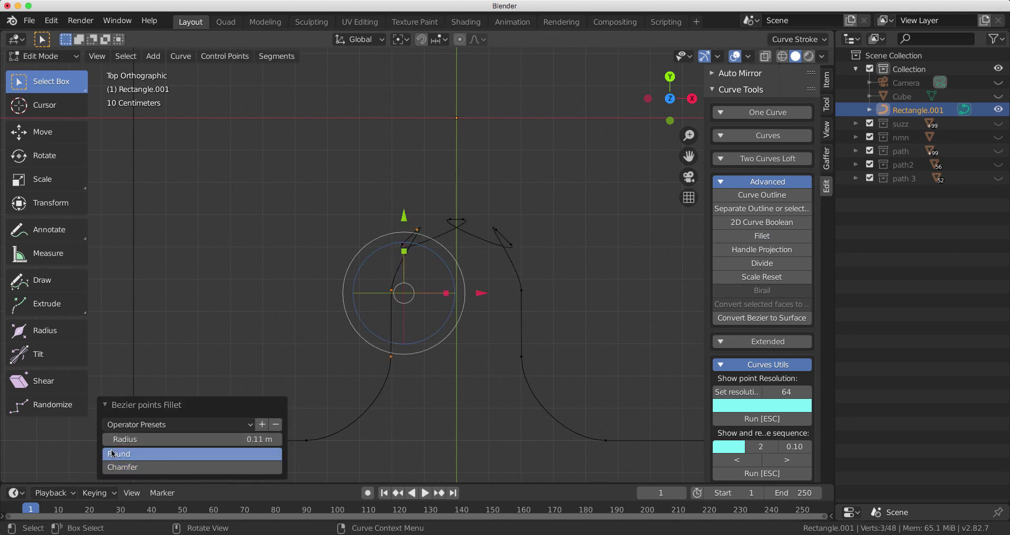
{"action": "left_click_drag", "start_coordinate": [192, 440], "coordinate": [133, 440]}
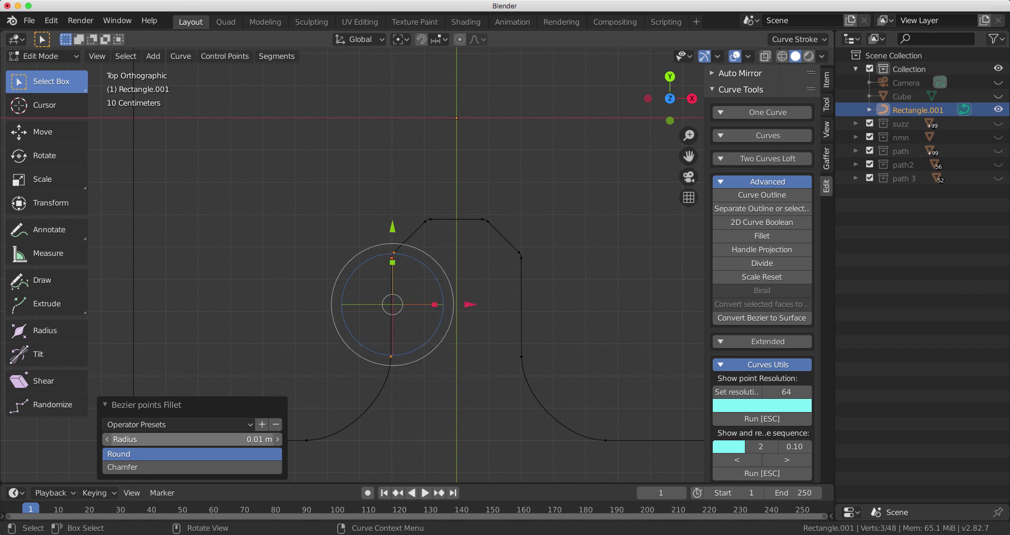
{"action": "key", "text": "KP_5"}
{"action": "scroll", "coordinate": [475, 382], "scroll_direction": "down", "scroll_amount": 2}
{"action": "scroll", "coordinate": [474, 382], "scroll_direction": "down", "scroll_amount": 1}
{"action": "scroll", "coordinate": [538, 335], "scroll_direction": "down", "scroll_amount": 1}
Round both right-hand corners of the outline with 0.19 m fillets
{"action": "left_click_drag", "start_coordinate": [589, 74], "coordinate": [528, 350]}
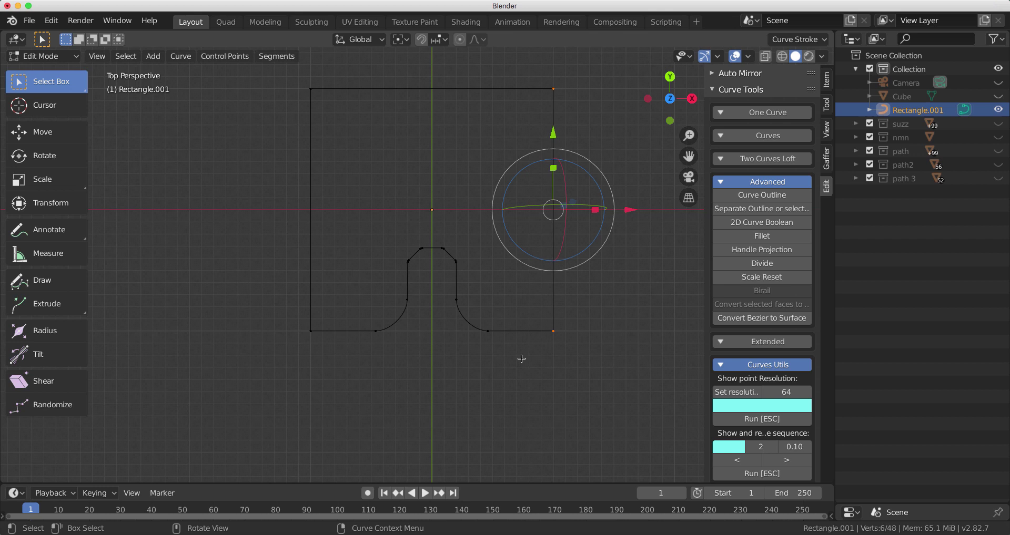
{"action": "left_click", "coordinate": [762, 236]}
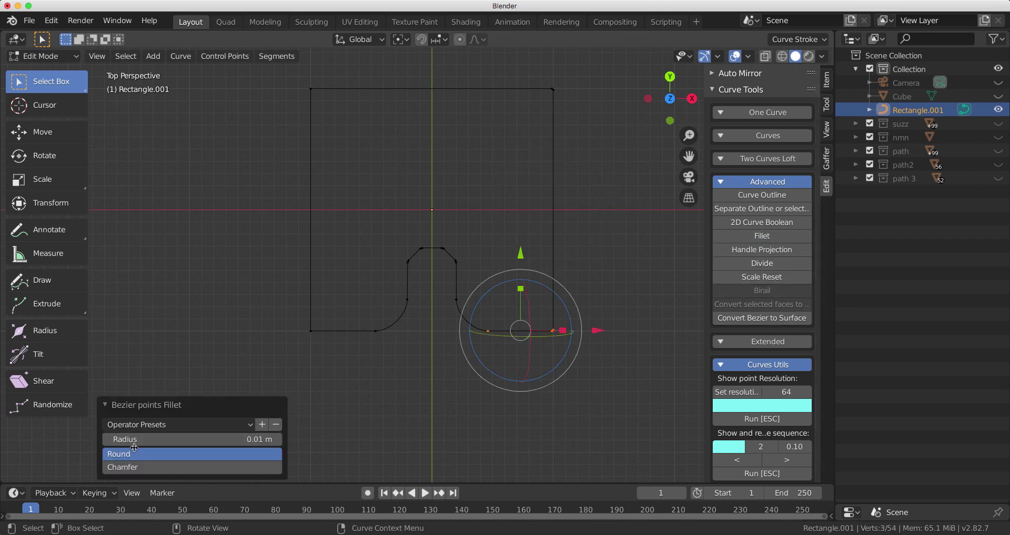
{"action": "left_click_drag", "start_coordinate": [195, 439], "coordinate": [223, 439]}
Cut the top-left corner with a large 0.96 m chamfer and deselect all points
{"action": "left_click_drag", "start_coordinate": [279, 80], "coordinate": [367, 136]}
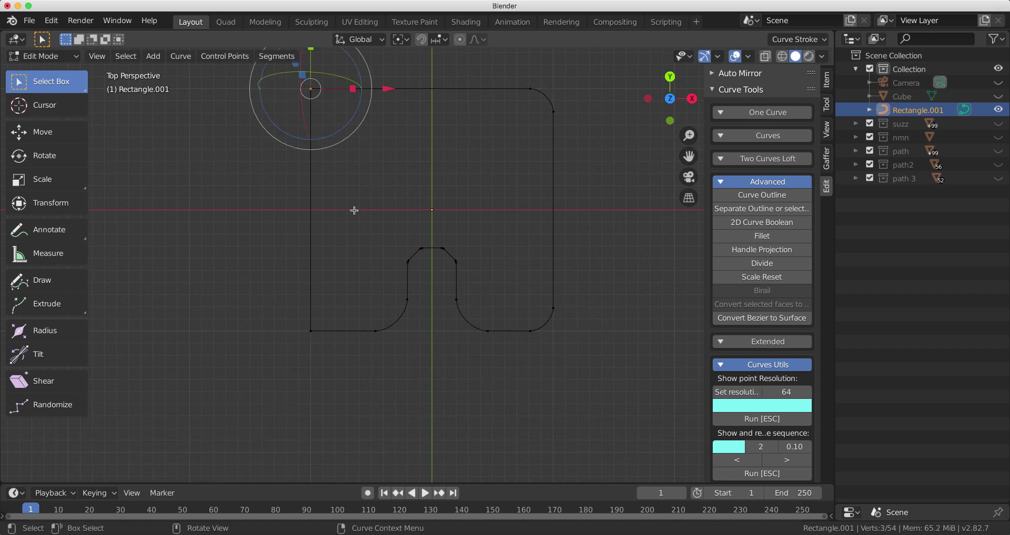
{"action": "left_click", "coordinate": [762, 235]}
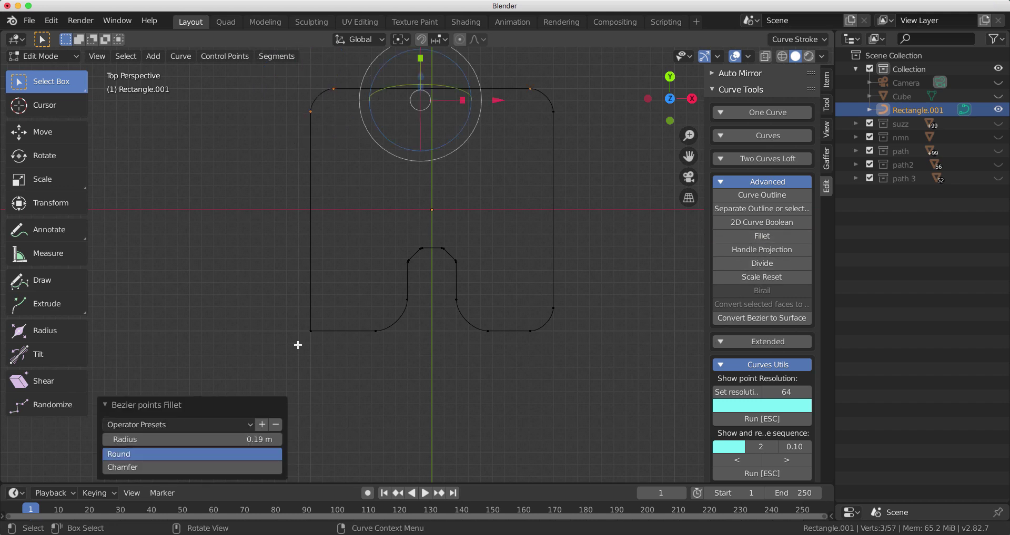
{"action": "left_click", "coordinate": [156, 466]}
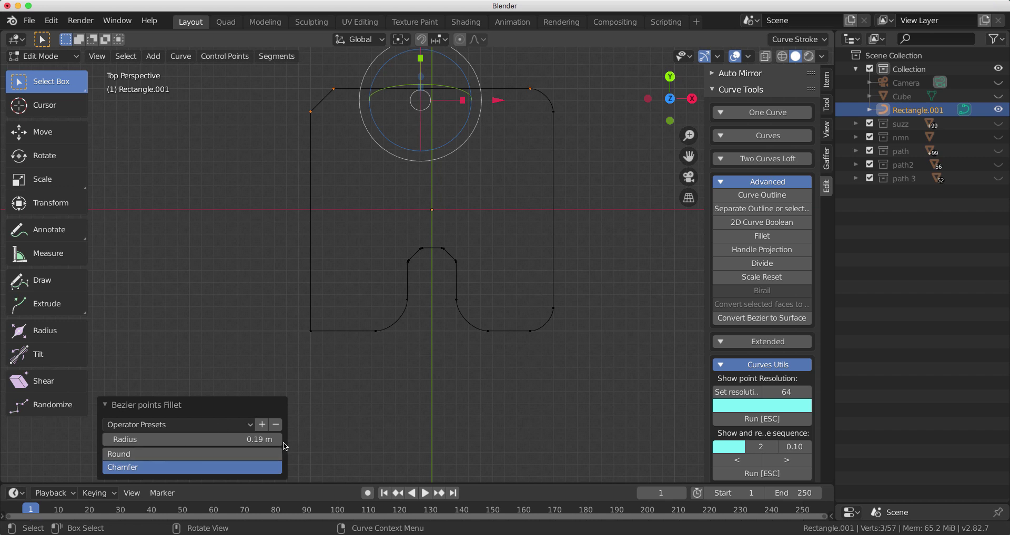
{"action": "left_click_drag", "start_coordinate": [279, 441], "coordinate": [361, 441]}
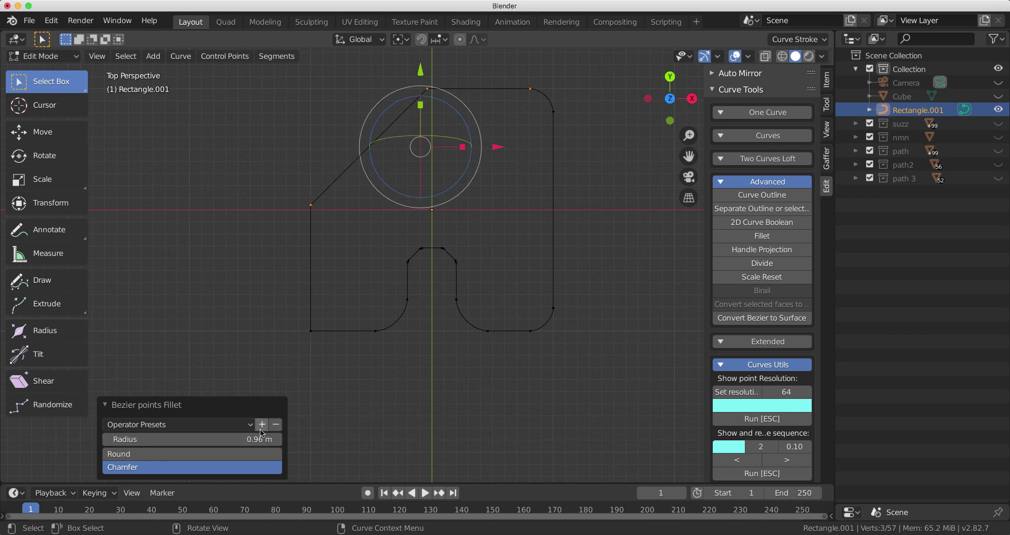
{"action": "left_click", "coordinate": [109, 407]}
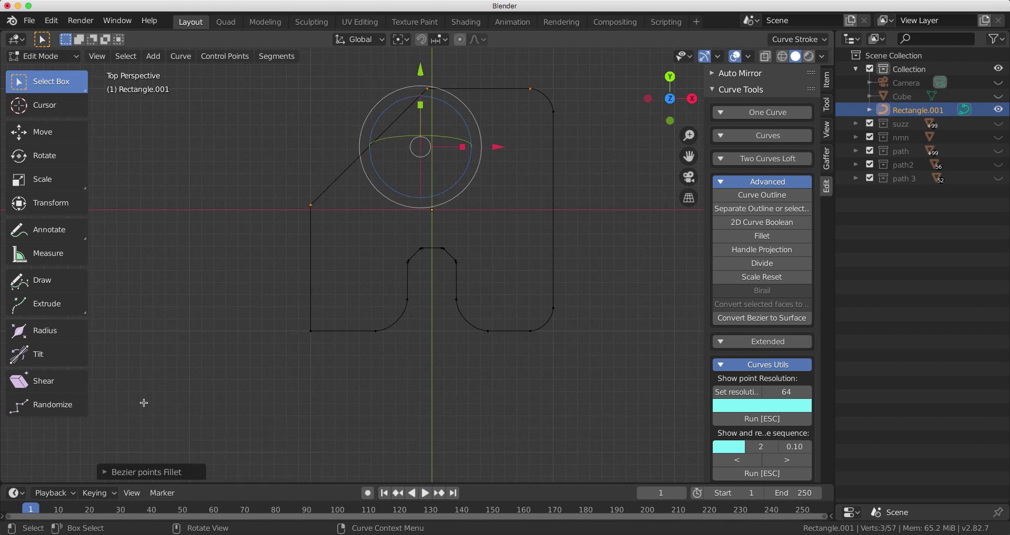
{"action": "left_click", "coordinate": [327, 384]}
{"action": "key", "text": "Tab"}
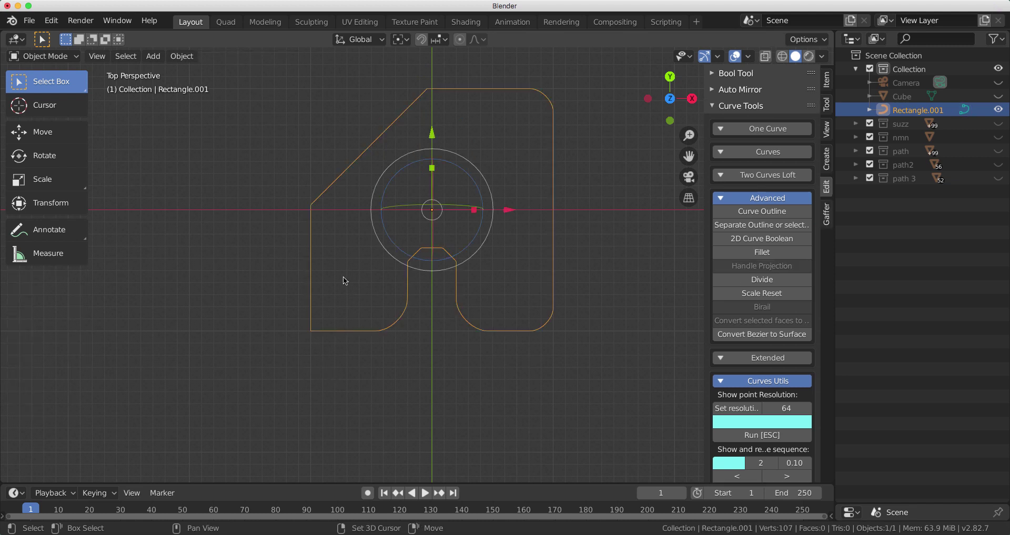
{"action": "middle_click_drag", "start_coordinate": [341, 280], "coordinate": [317, 348], "text": "shift"}
{"action": "scroll", "coordinate": [323, 358], "scroll_direction": "up", "scroll_amount": 1}
{"action": "scroll", "coordinate": [324, 358], "scroll_direction": "up", "scroll_amount": 1}
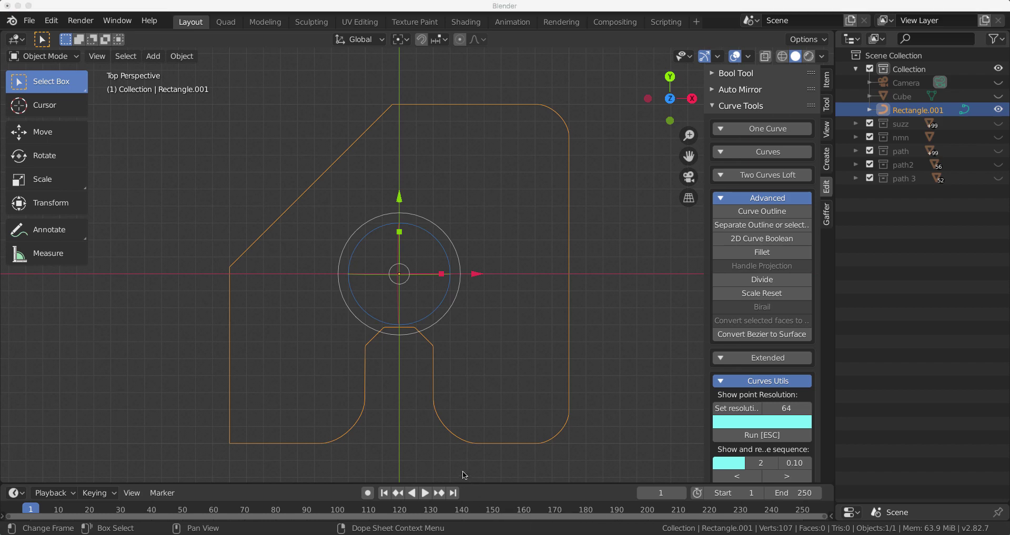
{"action": "mouse_move", "coordinate": [1, 2]}
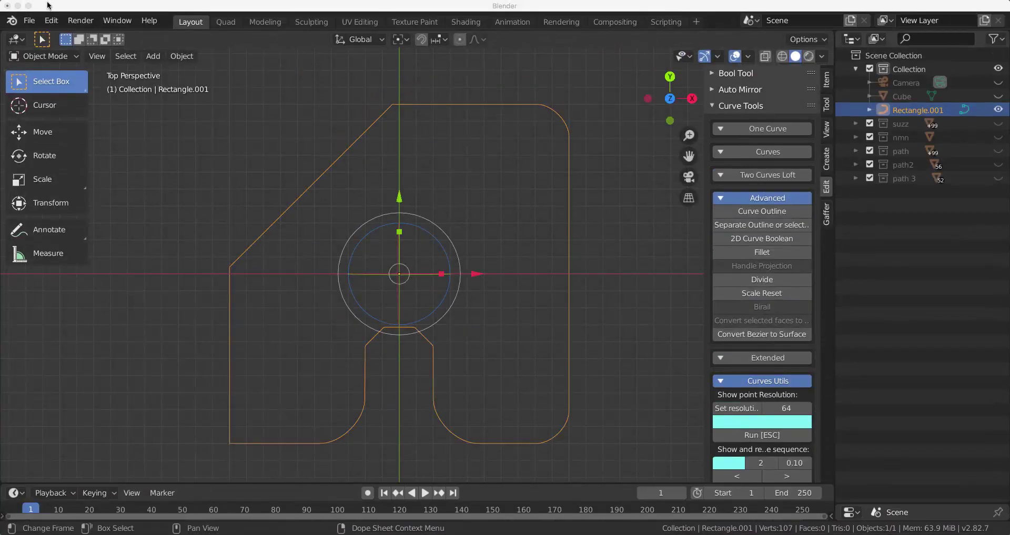